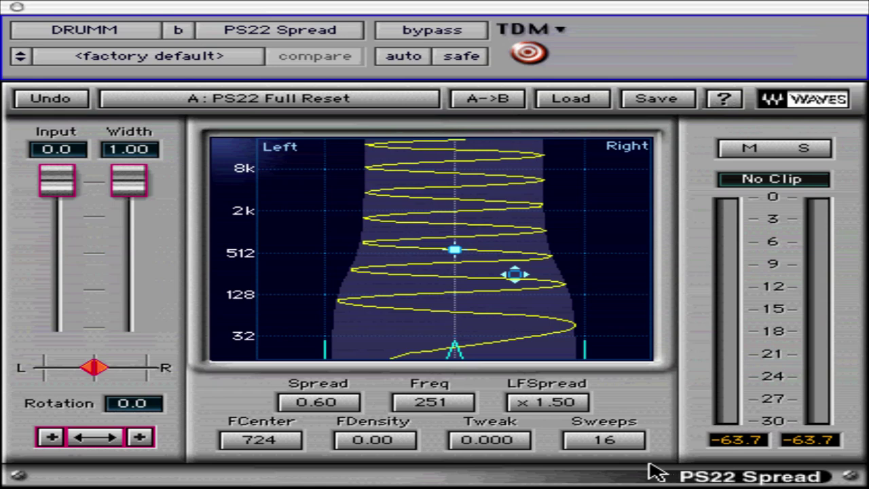
# - Replace the PS22 Spread plug-in in insert b of the DRUMM track with PS22 Split (stereo)
pyautogui.click(602, 439)
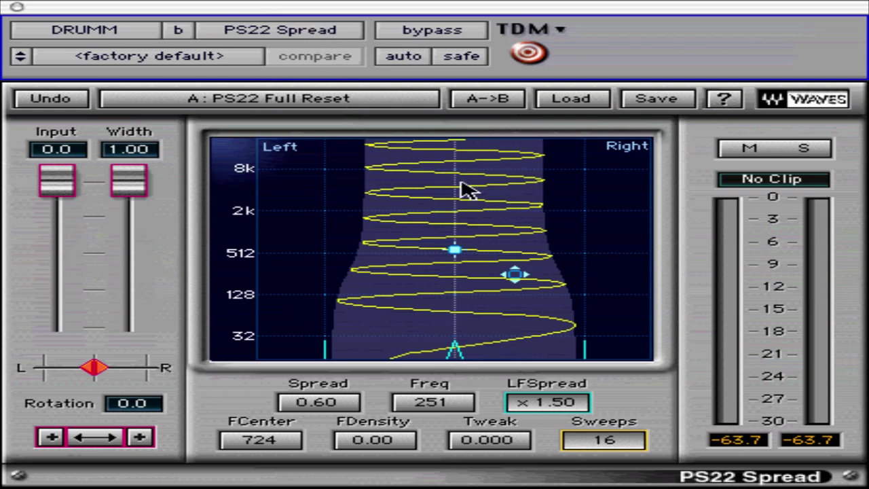
pyautogui.click(333, 35)
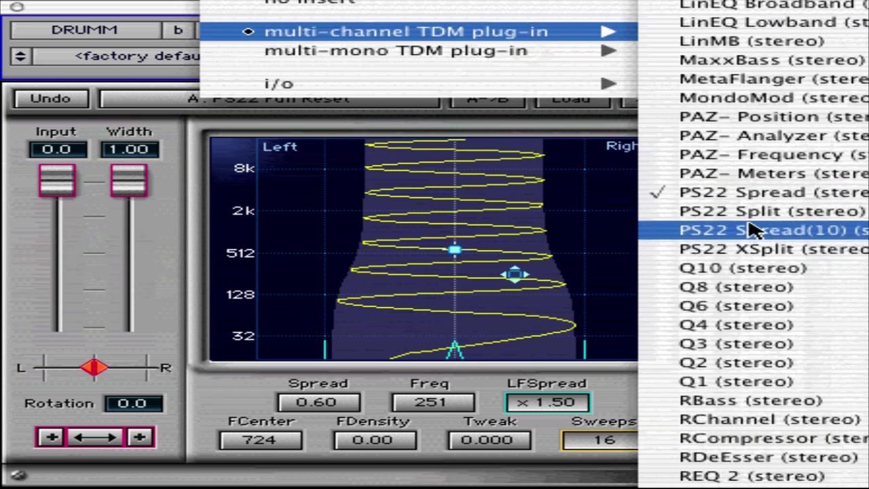
pyautogui.click(663, 212)
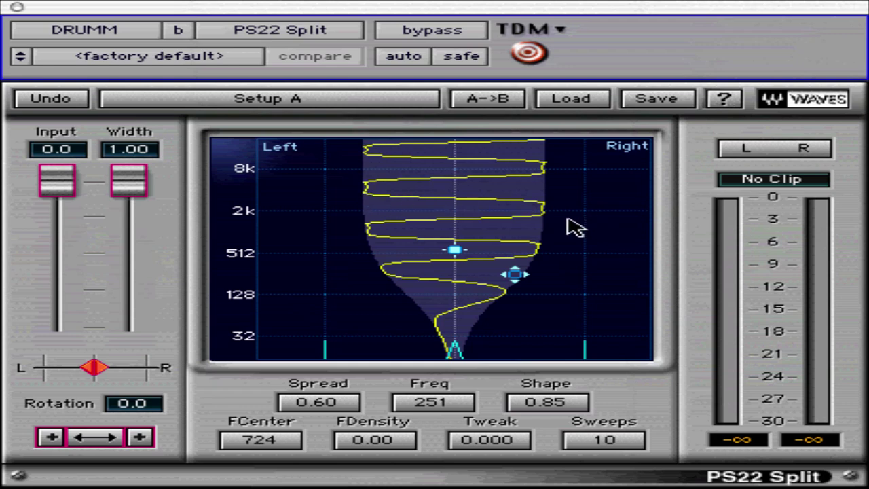
# - Change the DRUMM track's insert b from PS22 Split back to the PS22 Spread (stereo) plug-in
pyautogui.click(272, 30)
pyautogui.moveTo(279, 34)
pyautogui.moveTo(747, 483)
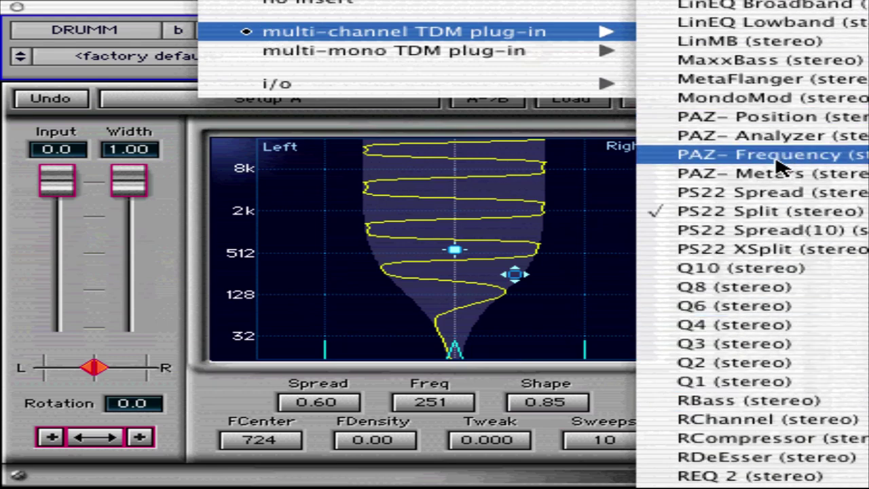
pyautogui.click(734, 194)
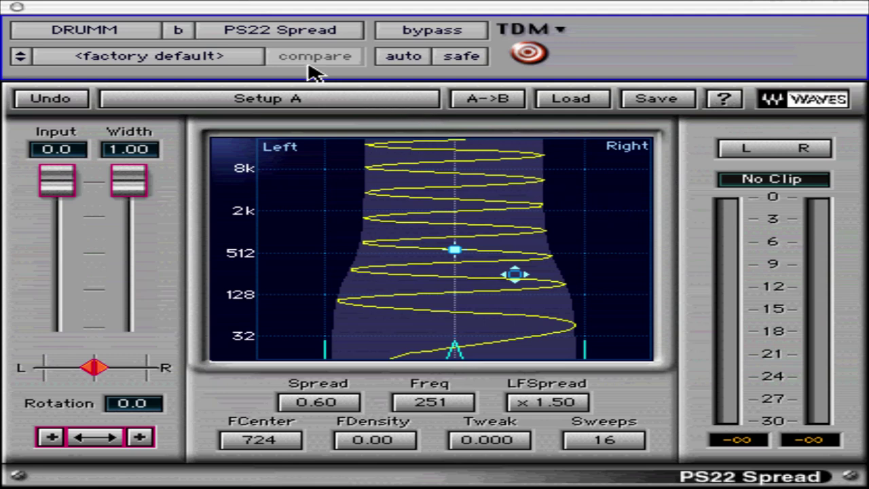
# - Load the PS22 XSplit (stereo) plug-in in insert b of the DRUMM track
pyautogui.click(249, 39)
pyautogui.moveTo(268, 31)
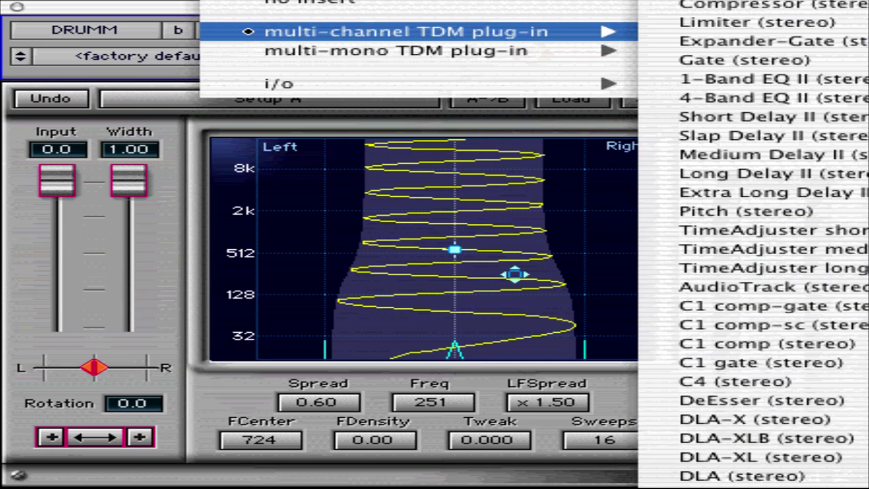
pyautogui.scroll(-5, 753, 340)
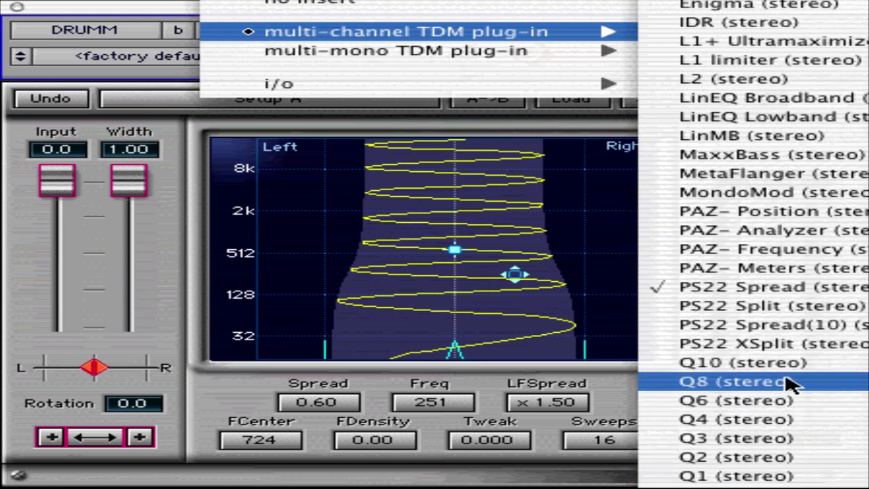
pyautogui.click(665, 351)
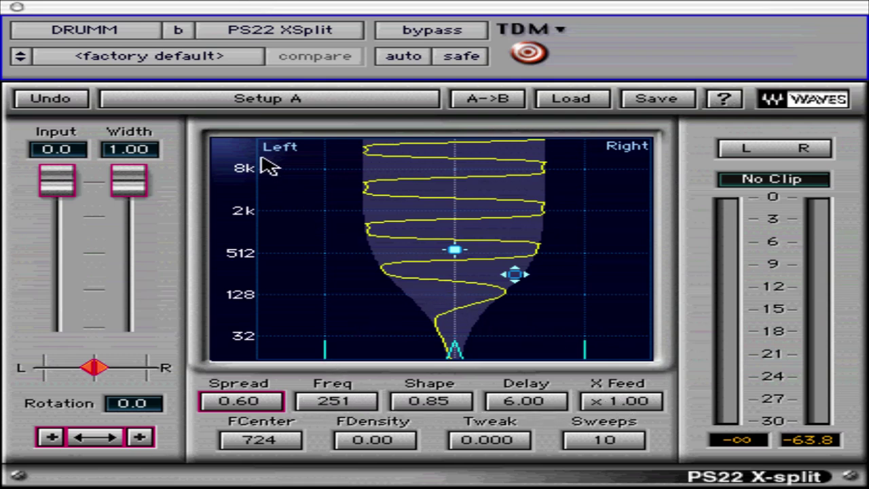
# - Replace PS22 XSplit in the DRUMM track's insert b with the multi-channel TDM plug-in PS22 Spread (stereo)
pyautogui.click(288, 38)
pyautogui.moveTo(292, 32)
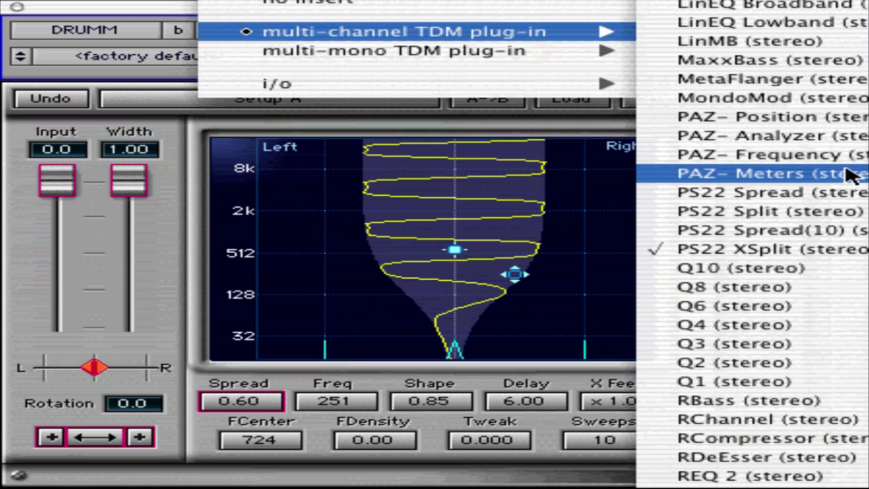
pyautogui.click(751, 197)
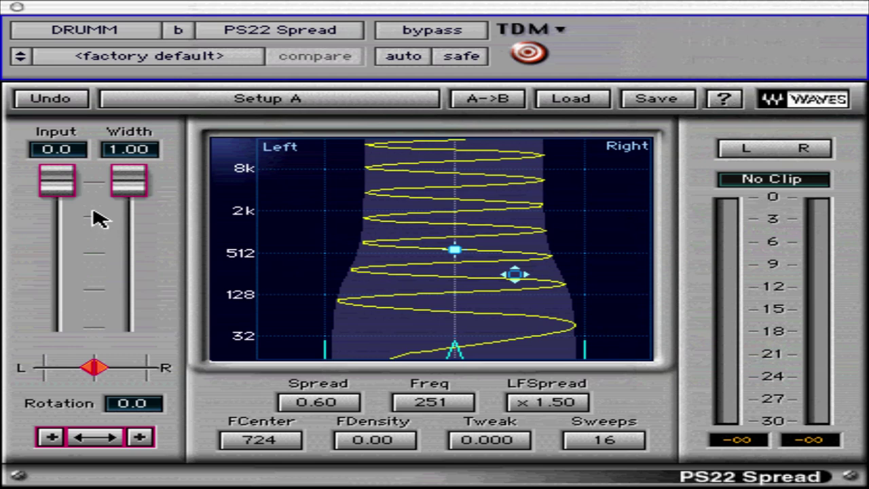
# - Lower the stereo Width to 0.00 and turn the Rotation to 45.0
pyautogui.click(59, 186)
pyautogui.moveTo(60, 188)
pyautogui.mouseDown()
pyautogui.moveTo(43, 208)
pyautogui.moveTo(15, 291)
pyautogui.moveTo(2, 411)
pyautogui.moveTo(2, 252)
pyautogui.moveTo(59, 185)
pyautogui.mouseUp()
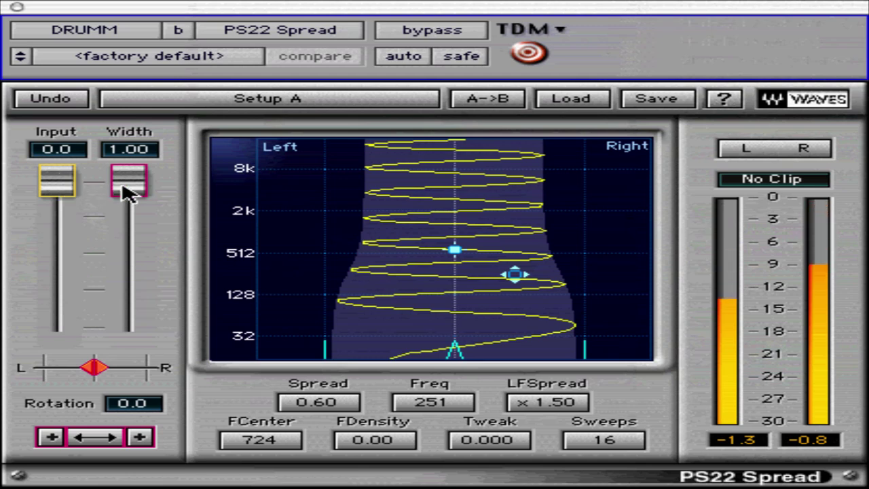
pyautogui.moveTo(131, 189); pyautogui.dragTo(44, 173)
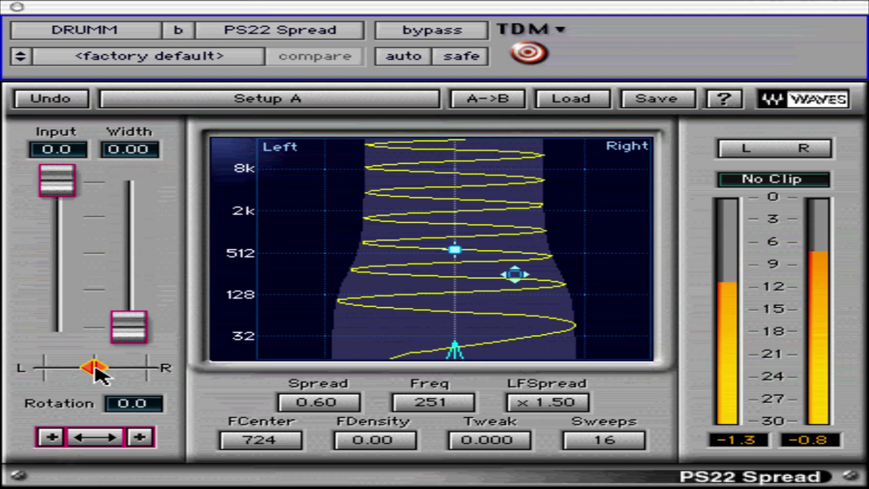
pyautogui.moveTo(94, 367); pyautogui.dragTo(41, 367)
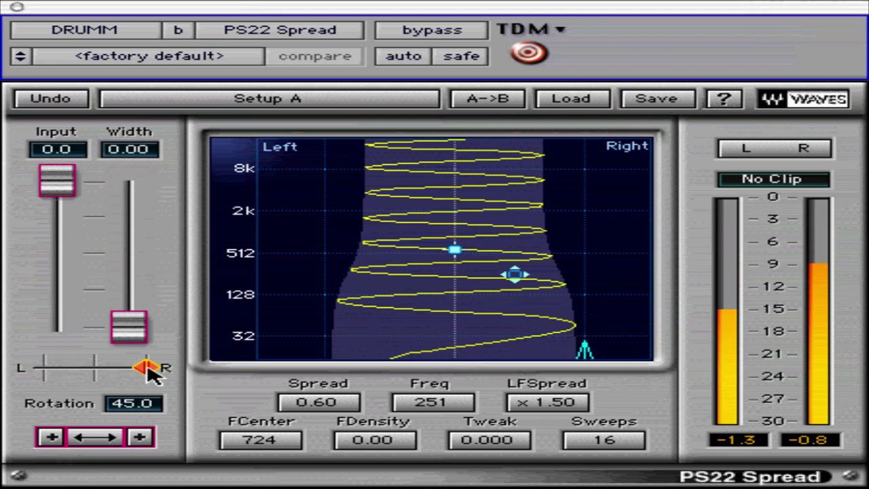
# - Restore the Width to 1.00 and set the Rotation to -18.0
pyautogui.moveTo(150, 369); pyautogui.dragTo(95, 373)
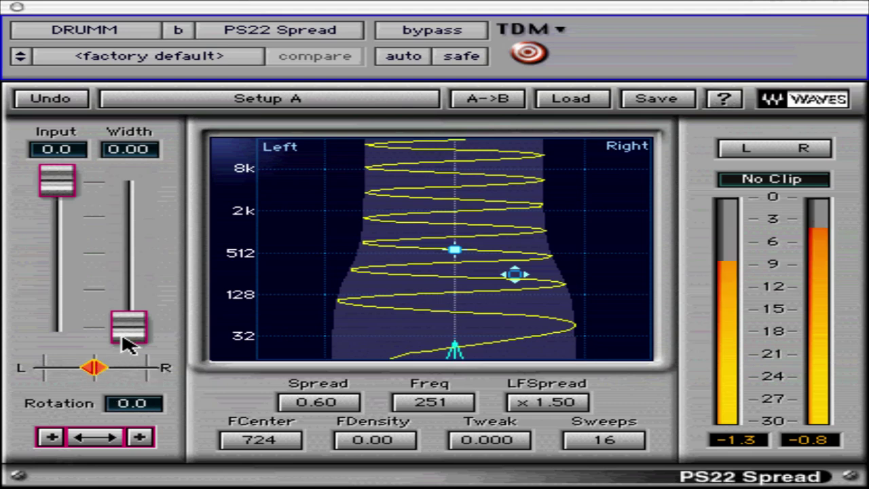
pyautogui.moveTo(121, 335); pyautogui.dragTo(159, 132)
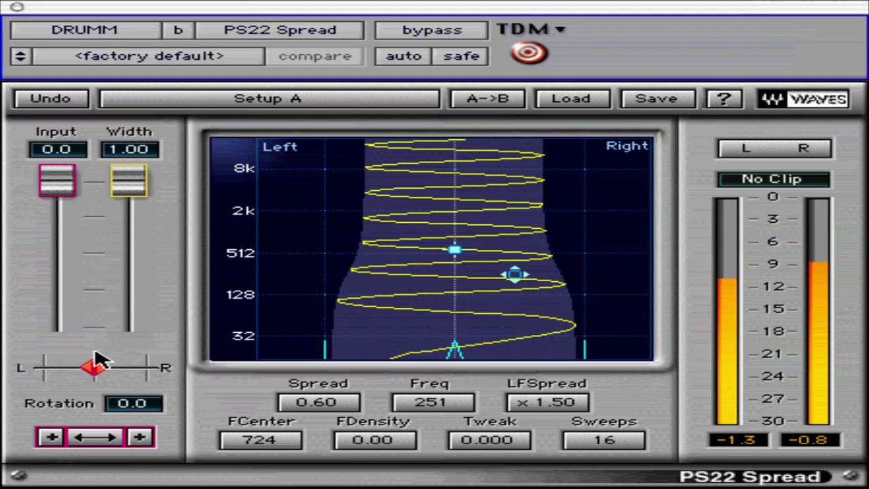
pyautogui.moveTo(95, 367); pyautogui.dragTo(55, 365)
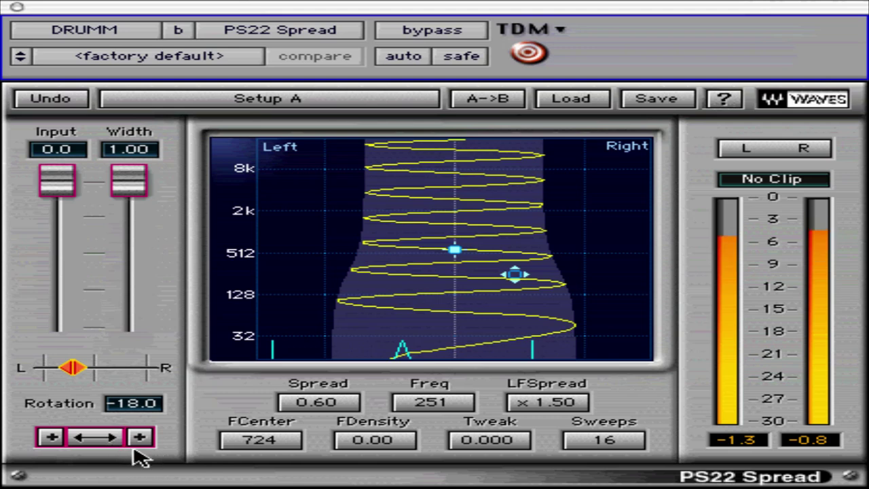
# - Try out the left and right polarity inversion, and toggle the channel swap on and off
pyautogui.click(52, 438)
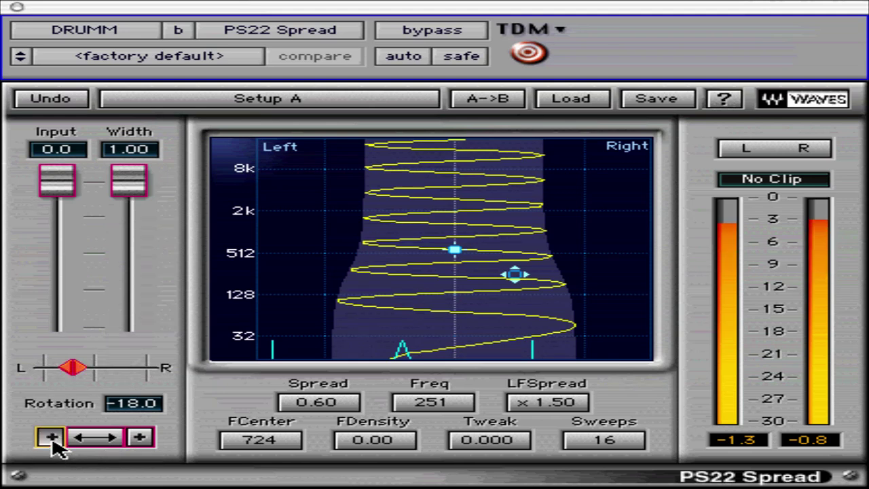
pyautogui.click(139, 438)
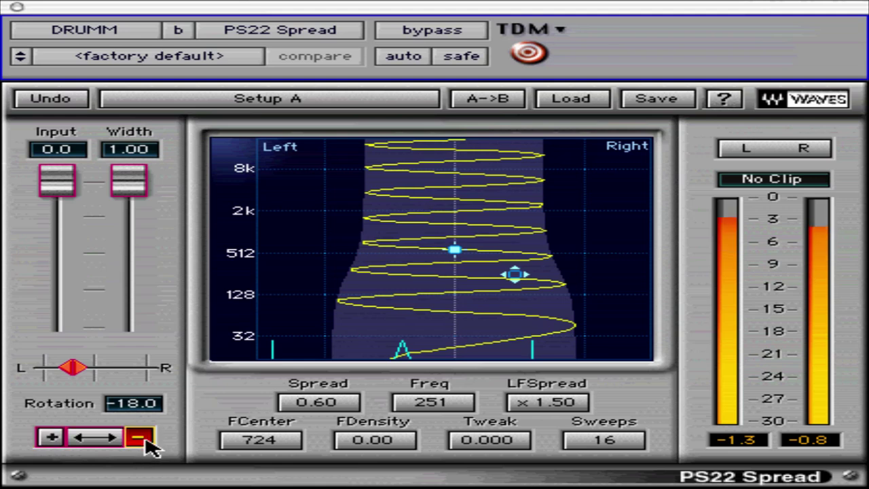
pyautogui.click(100, 446)
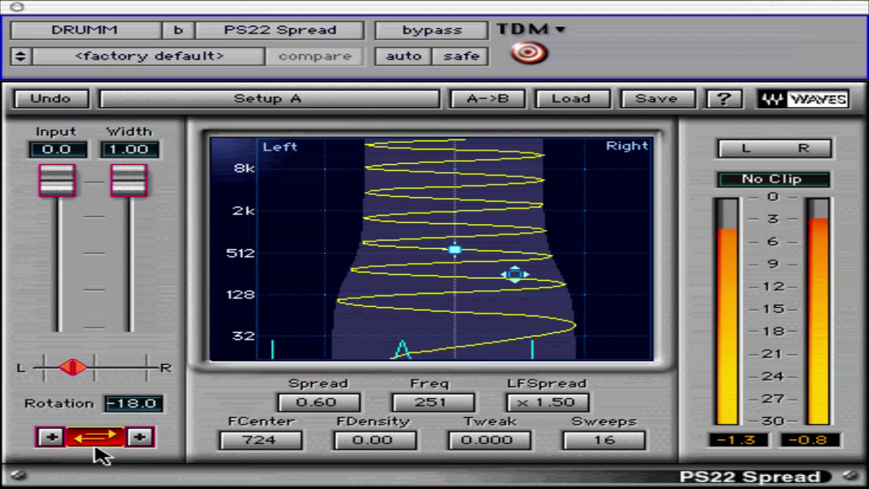
pyautogui.click(100, 446)
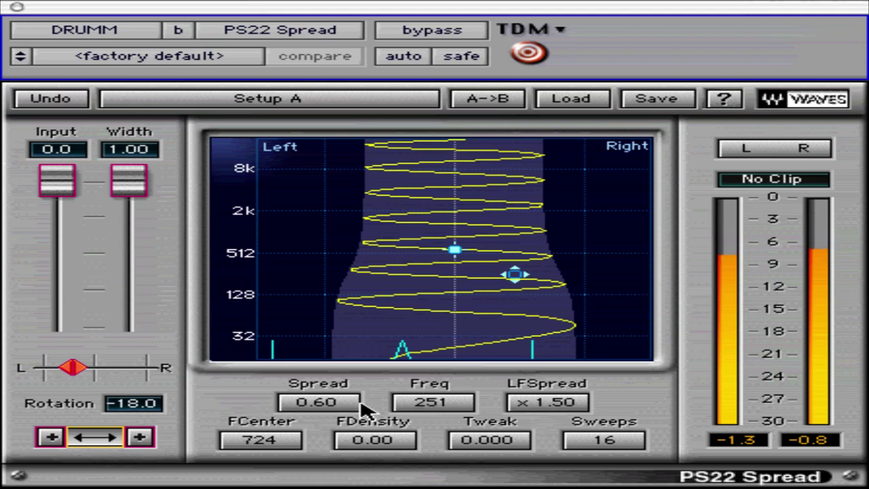
# - Try the Spread at its extremes of 0.00 and 1.20, and set it to 1.00
pyautogui.moveTo(330, 403); pyautogui.dragTo(330, 441)
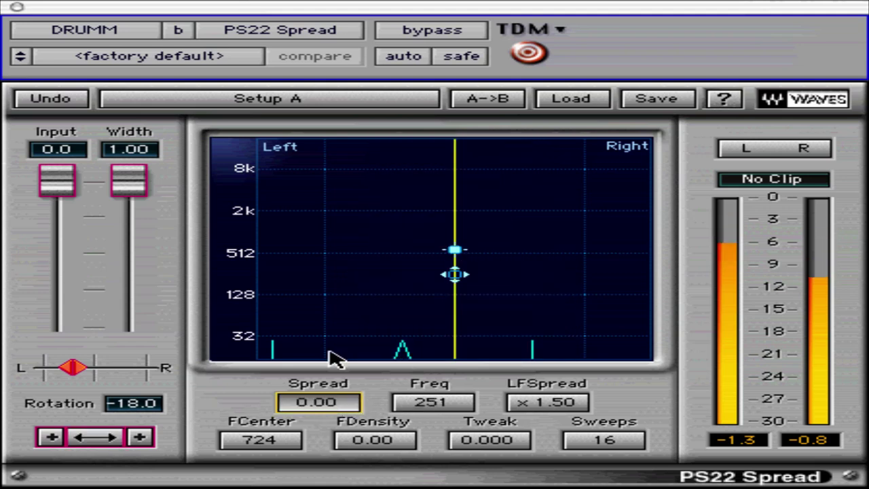
pyautogui.moveTo(455, 275); pyautogui.dragTo(576, 274)
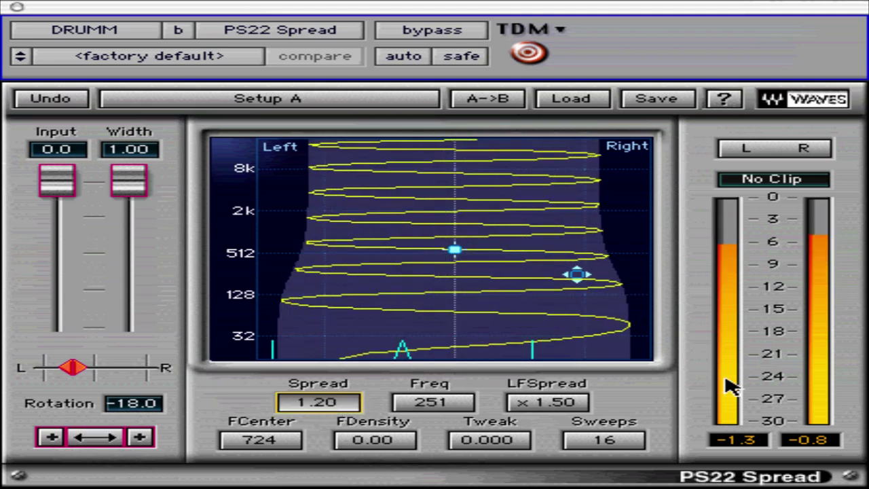
pyautogui.moveTo(728, 386); pyautogui.dragTo(589, 383)
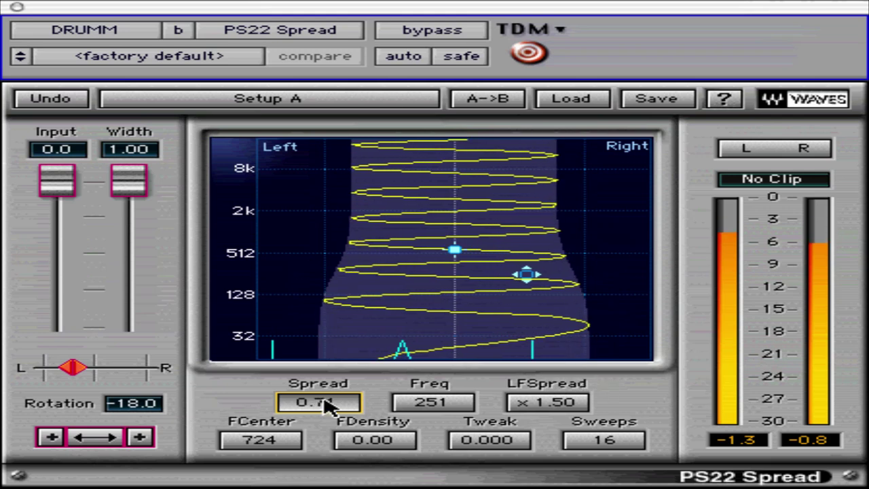
pyautogui.write('1')
pyautogui.press('Return')
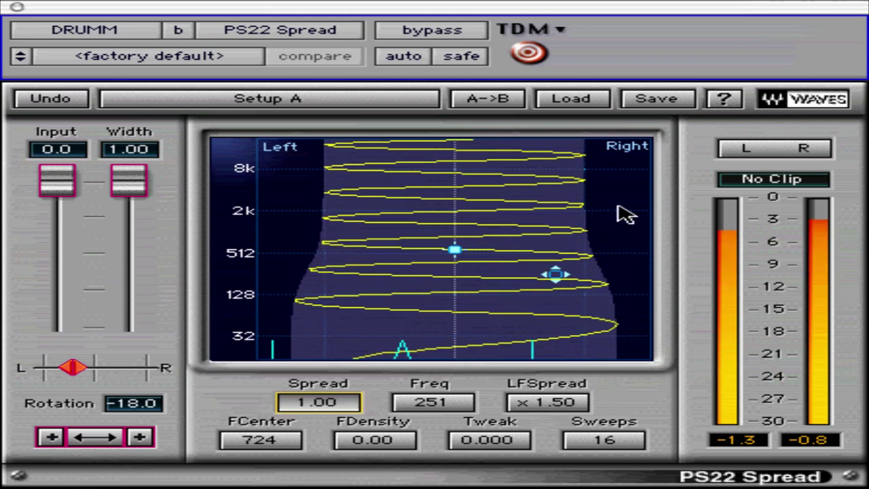
# - Change the channel mode from L/R to M/S and set the Spread to 0.85
pyautogui.click(772, 153)
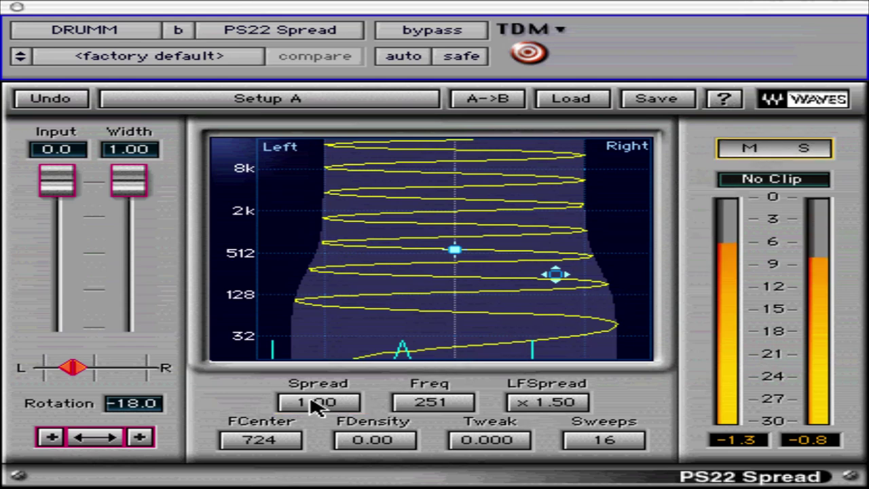
pyautogui.moveTo(321, 402); pyautogui.dragTo(401, 167)
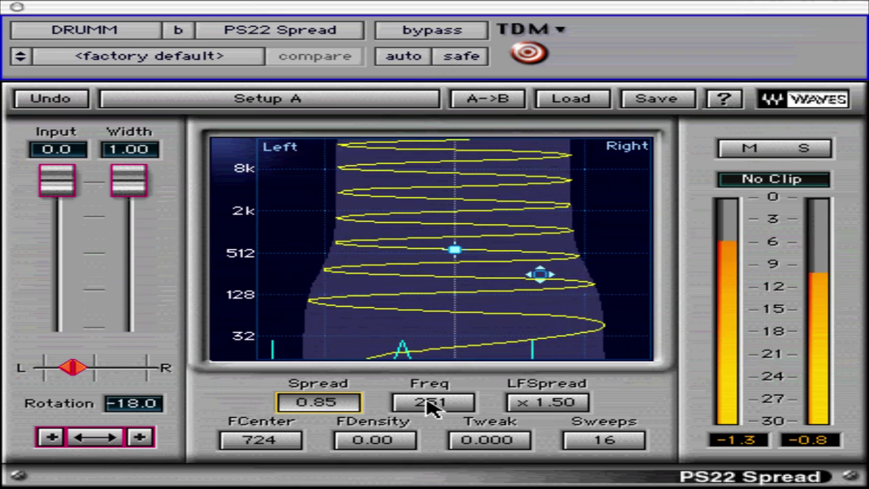
# - Raise the spread Freq to 620 and lower the LFSpread to x 0.03
pyautogui.moveTo(432, 406)
pyautogui.mouseDown()
pyautogui.moveTo(412, 482)
pyautogui.moveTo(419, 388)
pyautogui.moveTo(422, 399)
pyautogui.moveTo(475, 421)
pyautogui.moveTo(695, 402)
pyautogui.moveTo(679, 276)
pyautogui.moveTo(683, 439)
pyautogui.moveTo(675, 460)
pyautogui.mouseUp()
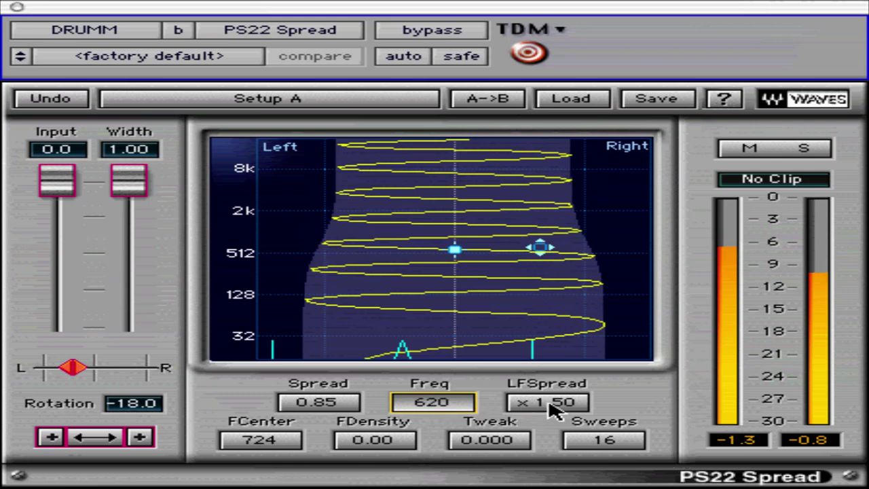
pyautogui.moveTo(554, 411); pyautogui.dragTo(60, 387)
pyautogui.moveTo(553, 407); pyautogui.dragTo(553, 403)
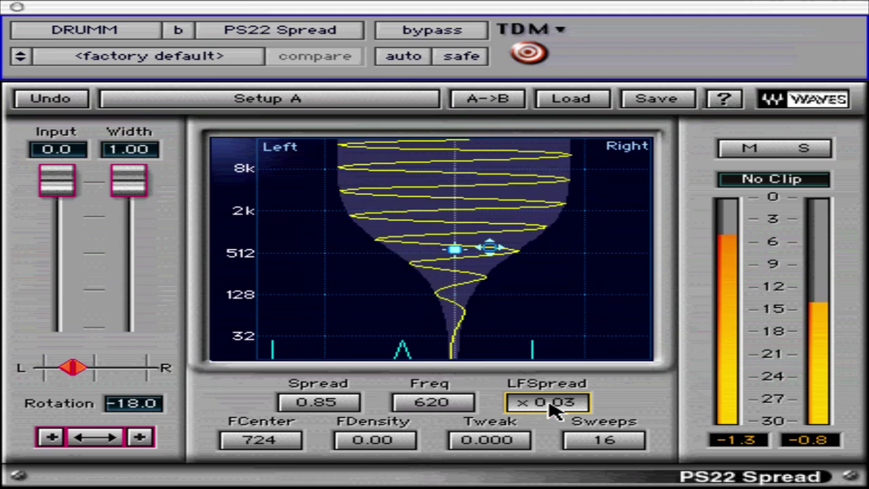
# - Compare LFSpread settings by entering 1, 2, 0 and again 1
pyautogui.write('1')
pyautogui.press('Return')
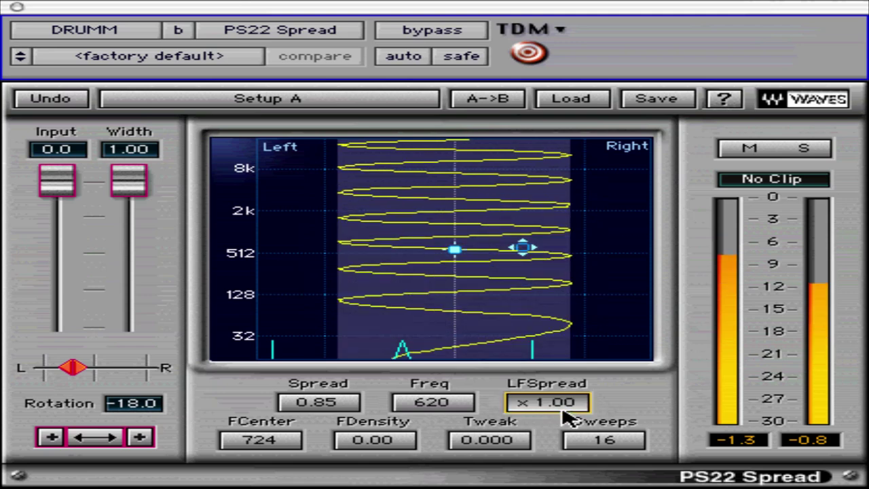
pyautogui.write('2')
pyautogui.press('Return')
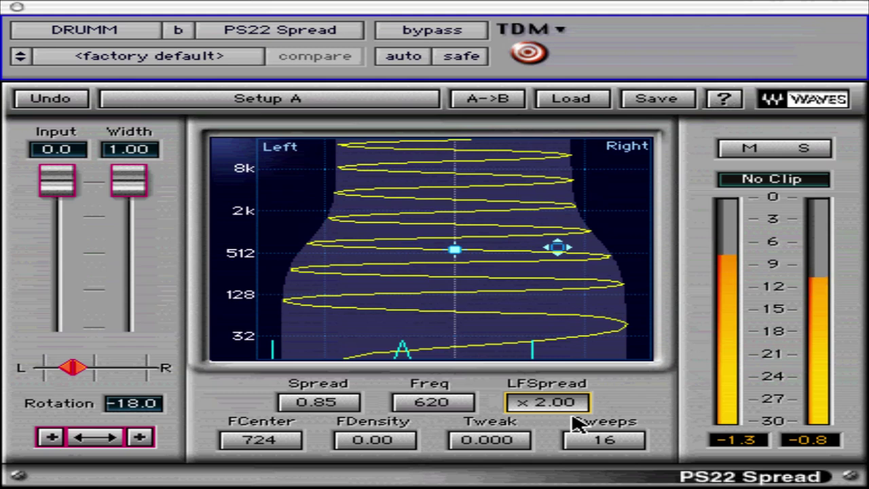
pyautogui.write('0')
pyautogui.press('Return')
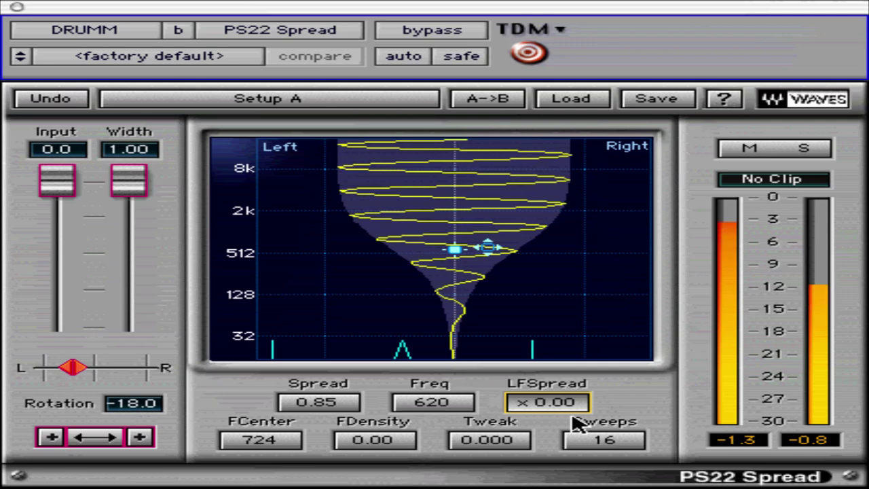
pyautogui.write('1')
pyautogui.press('Return')
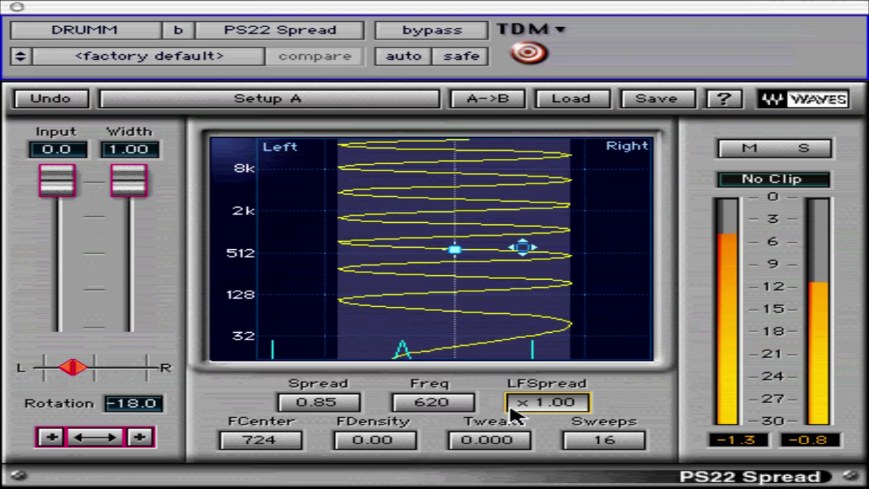
# - Set the LFSpread to x 0.47 and center the Rotation at 0.0
pyautogui.moveTo(547, 412); pyautogui.dragTo(470, 445)
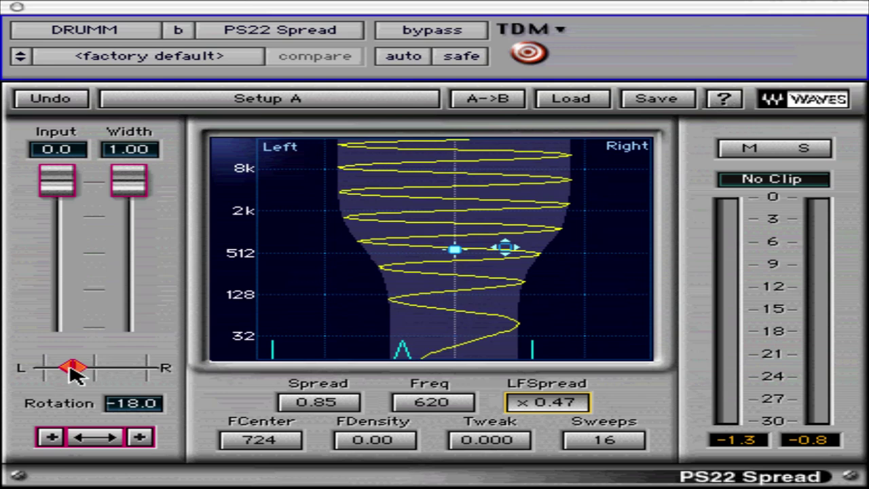
pyautogui.moveTo(72, 365); pyautogui.dragTo(96, 367)
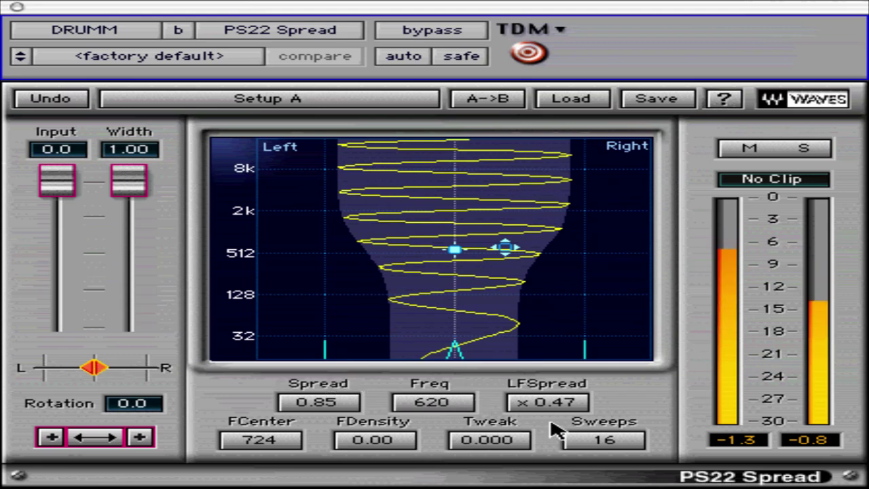
pyautogui.click(607, 441)
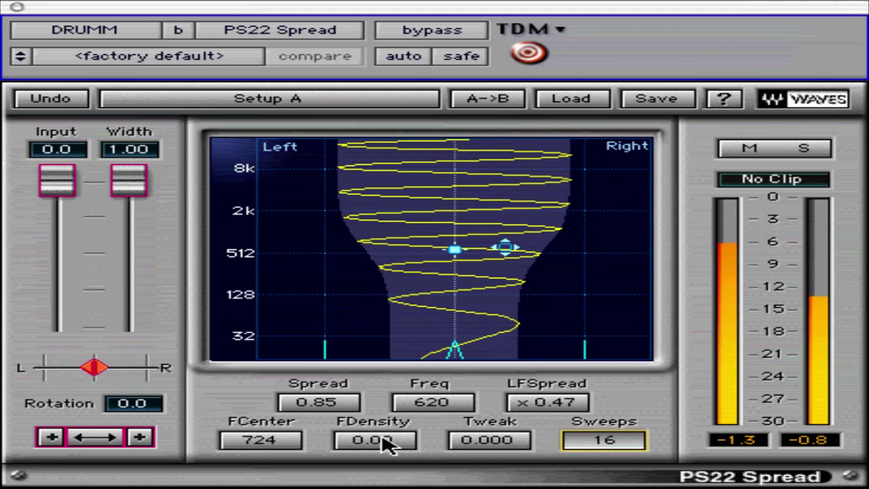
# - Lower the Sweeps to 2
pyautogui.press('Down')
pyautogui.press('Down')
pyautogui.press('Down')
pyautogui.press('Down')
pyautogui.press('Down')
pyautogui.press('Down')
pyautogui.press('Down')
pyautogui.press('Down')
pyautogui.press('Down')
pyautogui.press('Down')
pyautogui.press('Down')
pyautogui.press('Down')
pyautogui.press('Down')
pyautogui.press('Down')
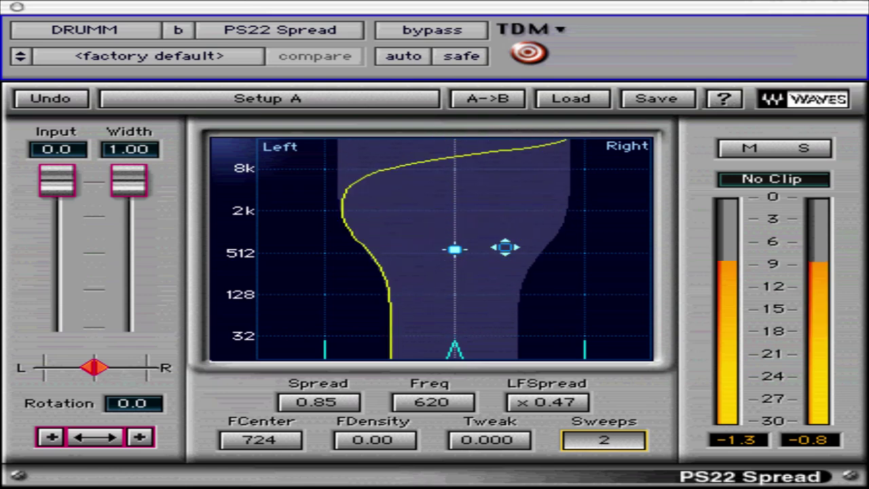
# - Raise the Sweeps to 22
pyautogui.press('Up')
pyautogui.press('Up')
pyautogui.press('Up')
pyautogui.press('Up')
pyautogui.press('Up')
pyautogui.press('Up')
pyautogui.press('Up')
pyautogui.press('Up')
pyautogui.press('Up')
pyautogui.press('Up')
pyautogui.press('Up')
pyautogui.press('Up')
pyautogui.press('Up')
pyautogui.press('Up')
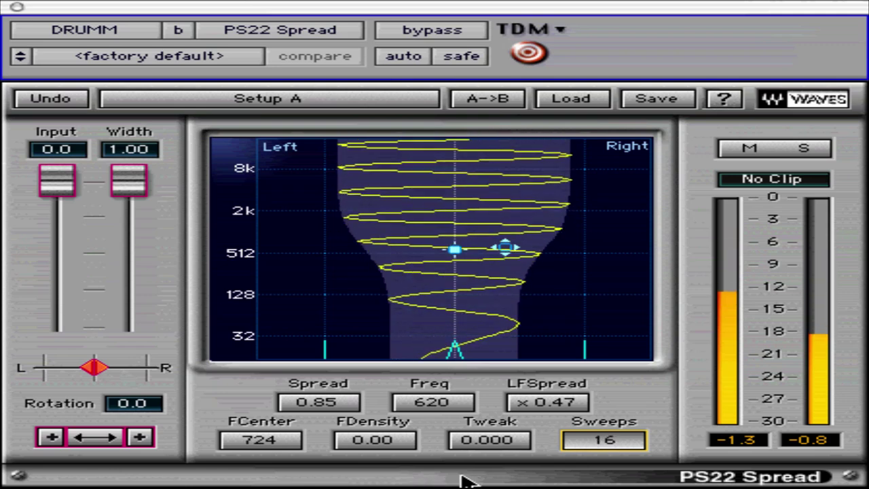
pyautogui.press('Up')
pyautogui.press('Up')
pyautogui.press('Up')
pyautogui.press('Up')
pyautogui.press('Up')
pyautogui.press('Up')
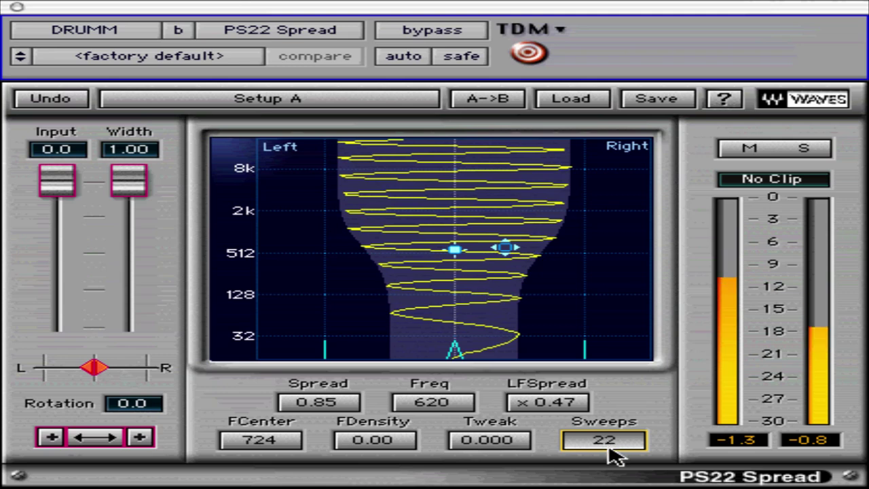
# - Drop the Sweeps to 2, bring them back up to 12, and raise the FCenter to 1171
pyautogui.moveTo(609, 454); pyautogui.dragTo(601, 475)
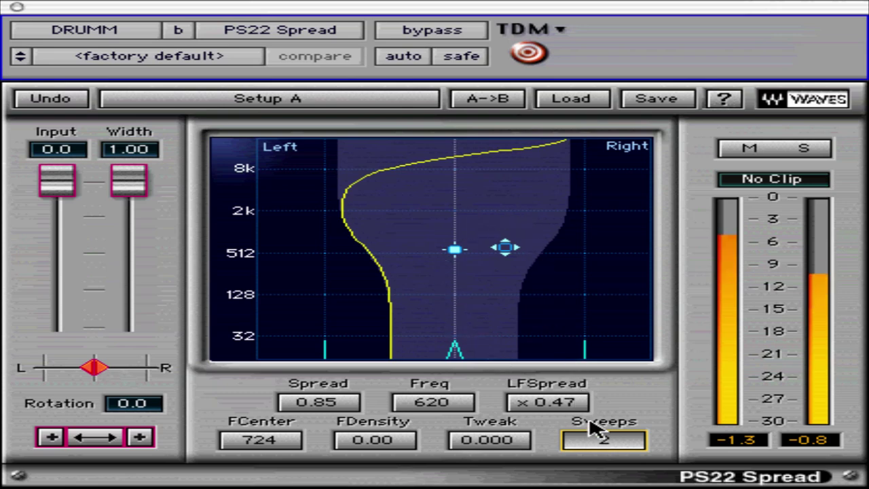
pyautogui.moveTo(601, 452); pyautogui.dragTo(601, 332)
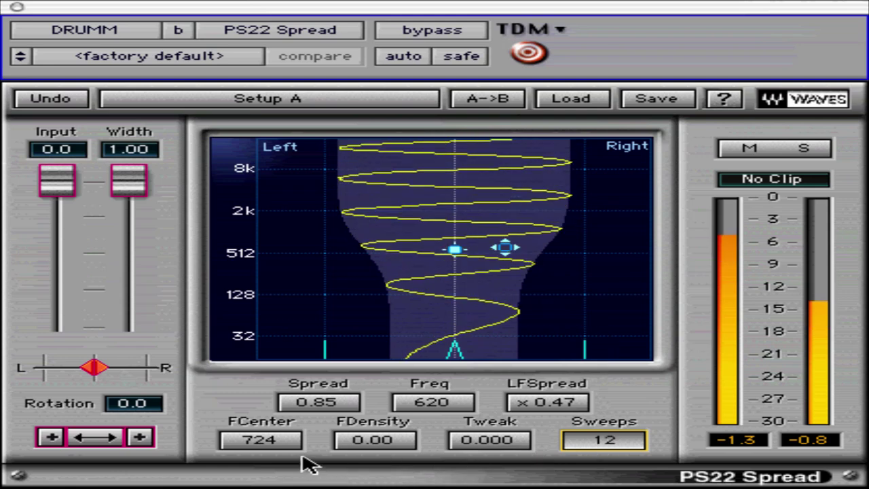
pyautogui.moveTo(269, 443)
pyautogui.mouseDown()
pyautogui.moveTo(269, 488)
pyautogui.moveTo(268, 443)
pyautogui.mouseUp()
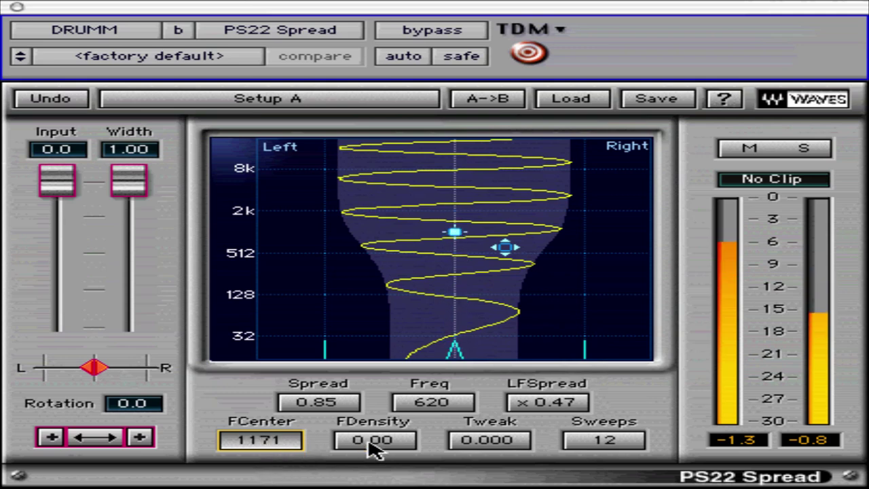
# - Try an FDensity of 0.85, and return it to 0
pyautogui.moveTo(378, 448); pyautogui.dragTo(578, 412)
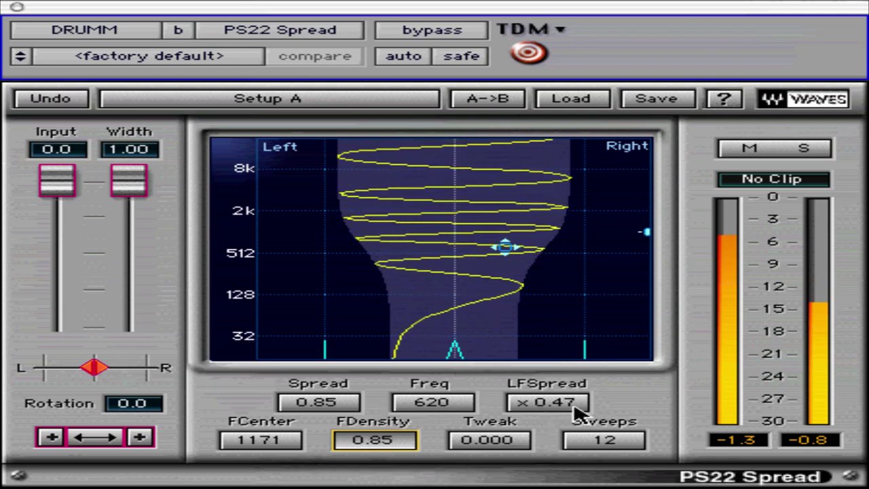
pyautogui.moveTo(771, 419); pyautogui.dragTo(325, 422)
pyautogui.write('0')
pyautogui.press('Return')
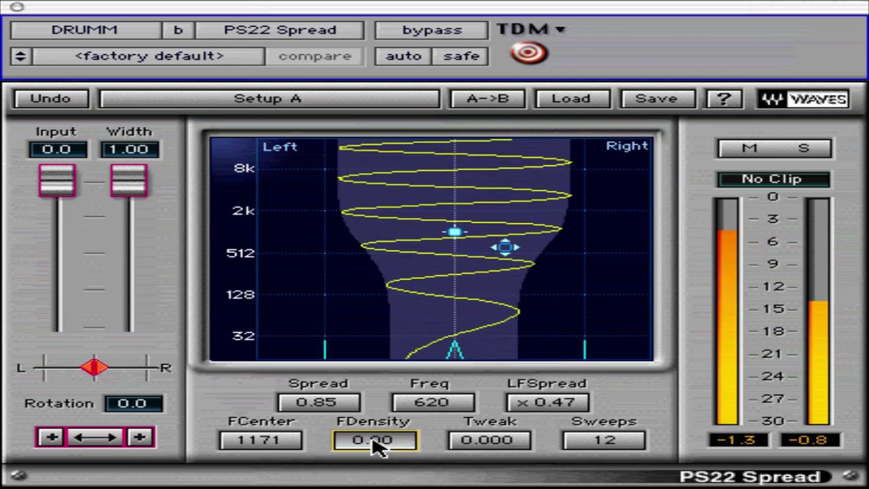
# - Raise the Sweeps to 15 and compare the FDensity extremes of 0.85 and -0.85
pyautogui.moveTo(624, 437); pyautogui.dragTo(628, 408)
pyautogui.moveTo(356, 448); pyautogui.dragTo(559, 20)
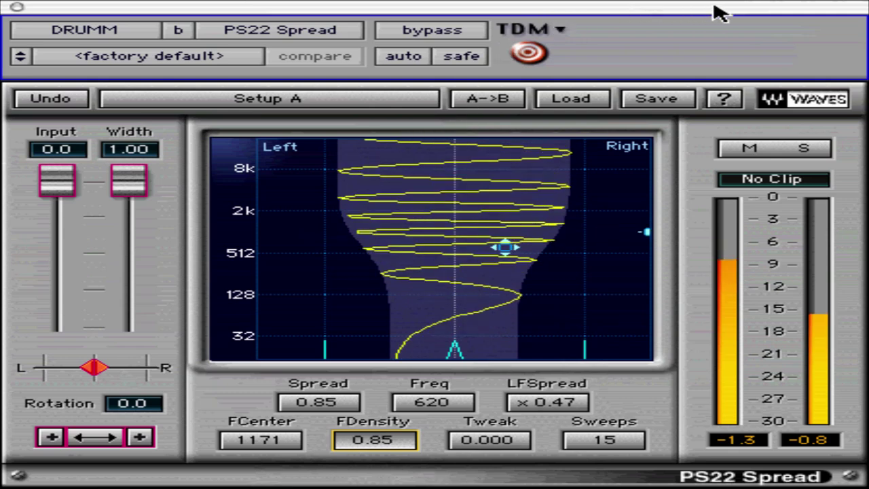
pyautogui.moveTo(720, 13); pyautogui.dragTo(272, 0)
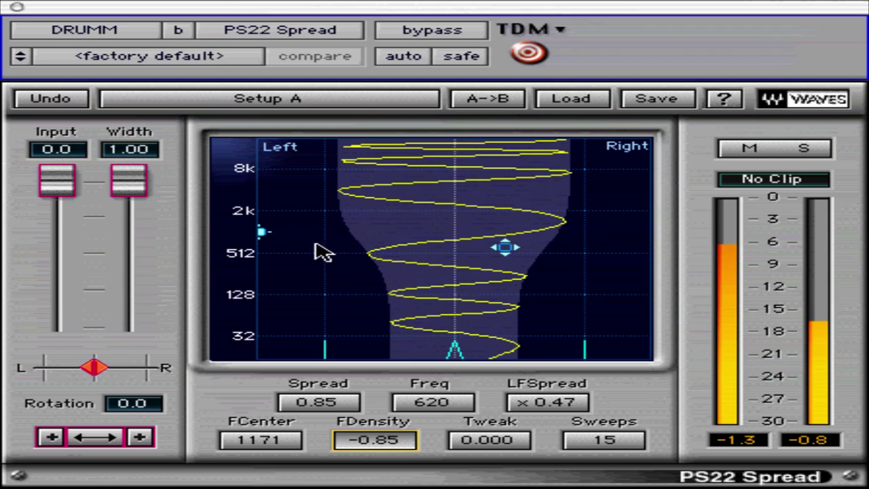
# - Move the density marker to FCenter 947 and FDensity 0.00, and set the Tweak to -0.536
pyautogui.moveTo(258, 231); pyautogui.dragTo(489, 268)
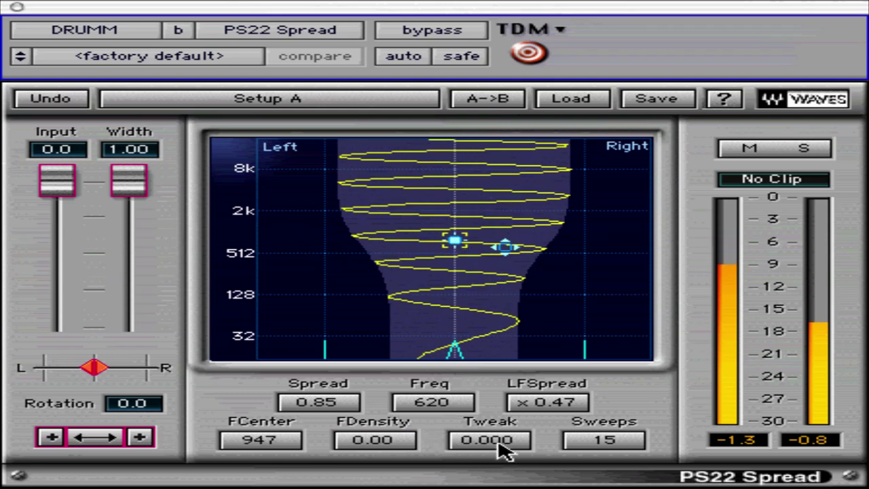
pyautogui.moveTo(501, 448); pyautogui.dragTo(868, 320)
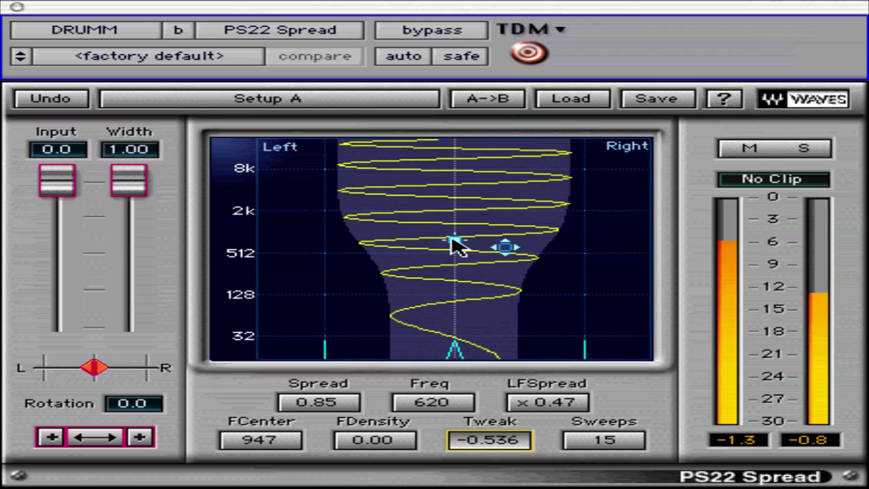
# - Reposition the density marker in the graph, ending at FCenter 1171 and FDensity -0.03, with the Tweak at 1.000
pyautogui.moveTo(455, 244); pyautogui.dragTo(371, 235)
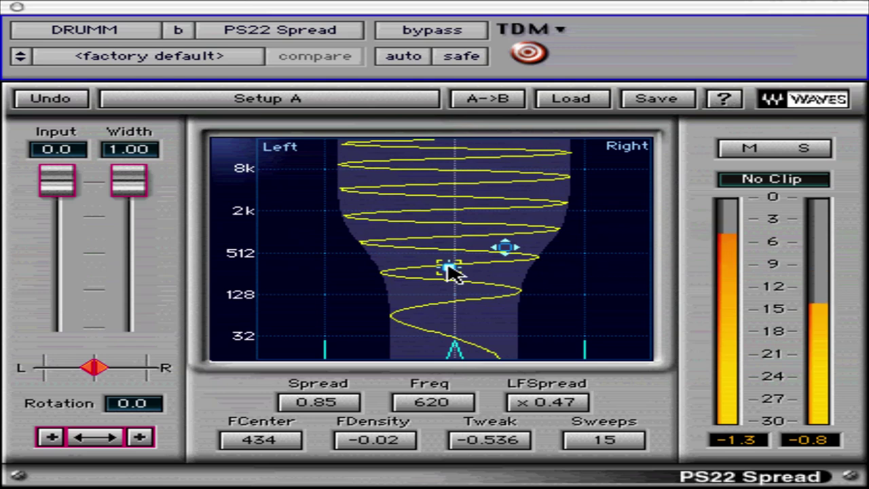
pyautogui.moveTo(451, 270); pyautogui.dragTo(656, 223)
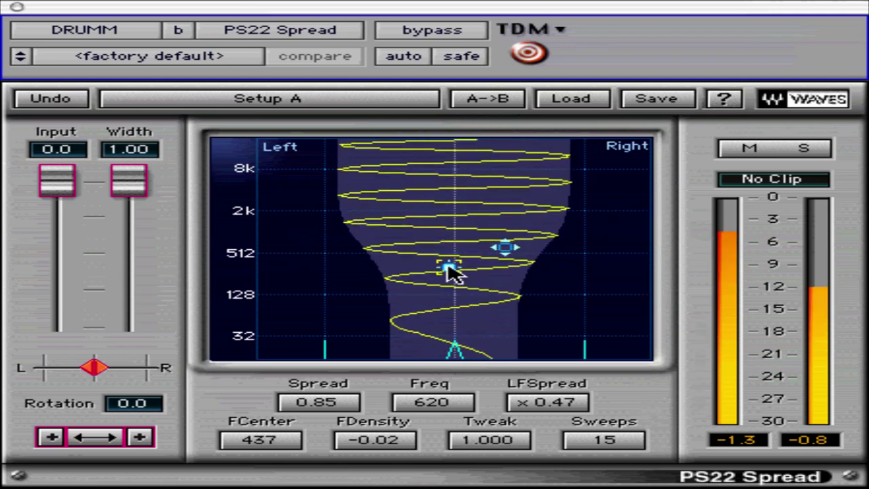
pyautogui.moveTo(452, 271); pyautogui.dragTo(441, 228)
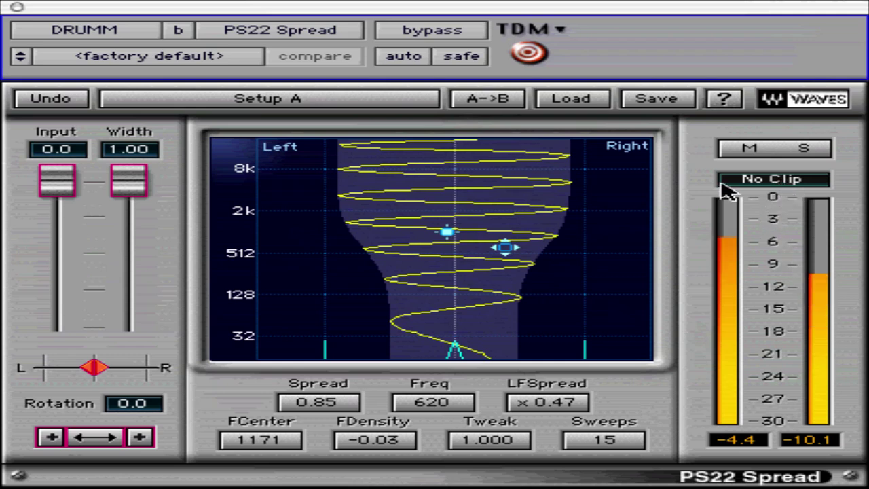
# - Compare the meter levels in L/R mode, resetting the peak readouts, and switch back to M/S mode
pyautogui.click(762, 150)
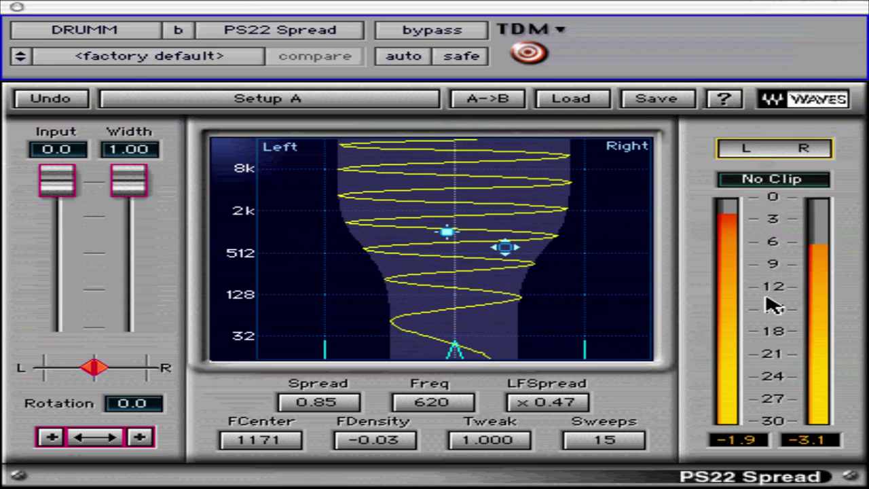
pyautogui.click(769, 443)
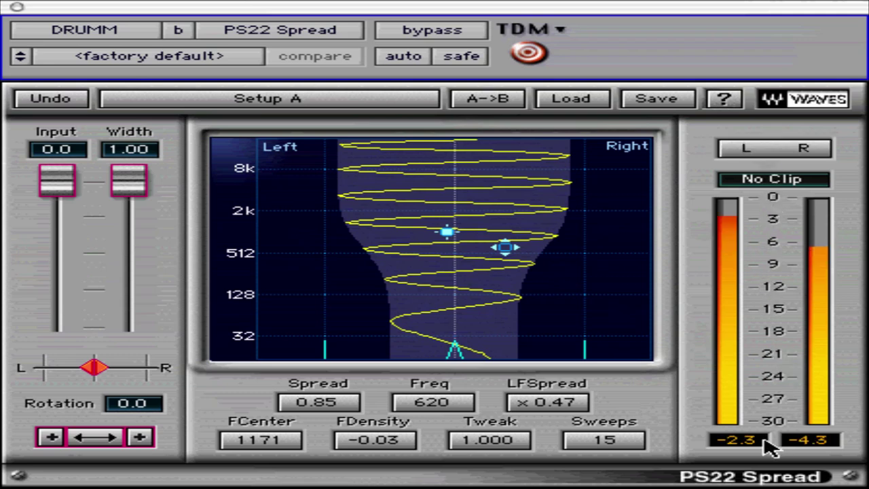
pyautogui.click(764, 441)
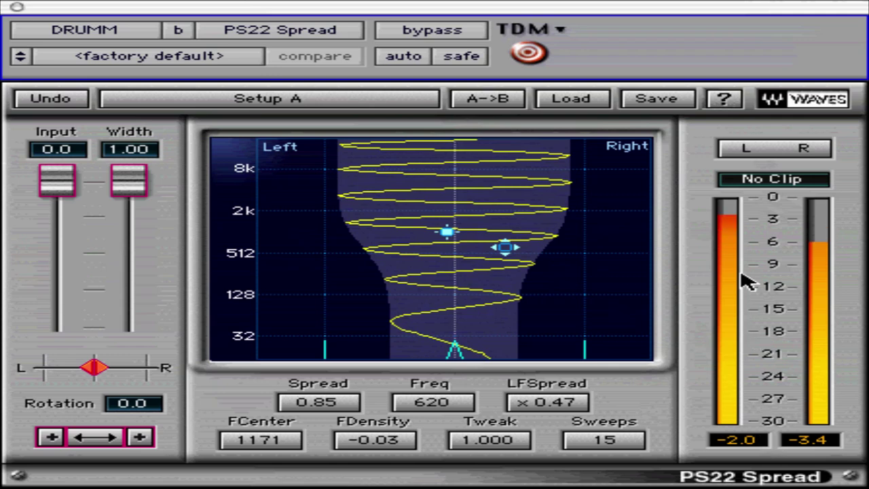
pyautogui.click(769, 157)
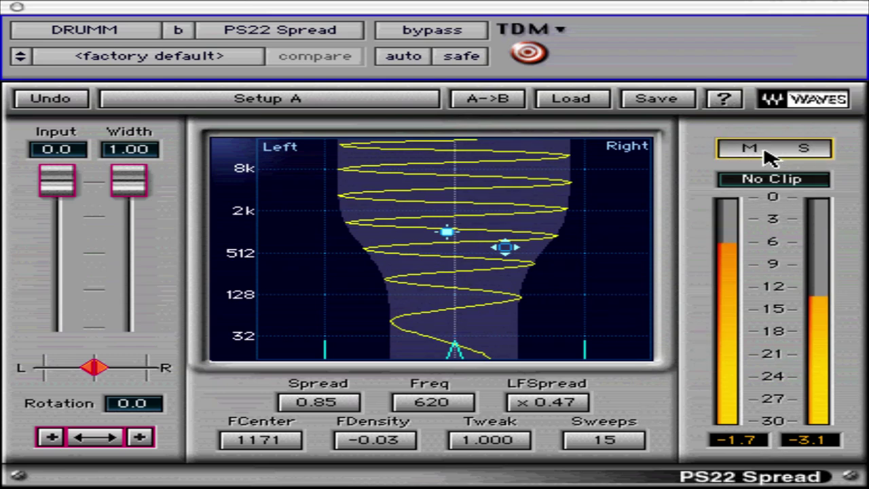
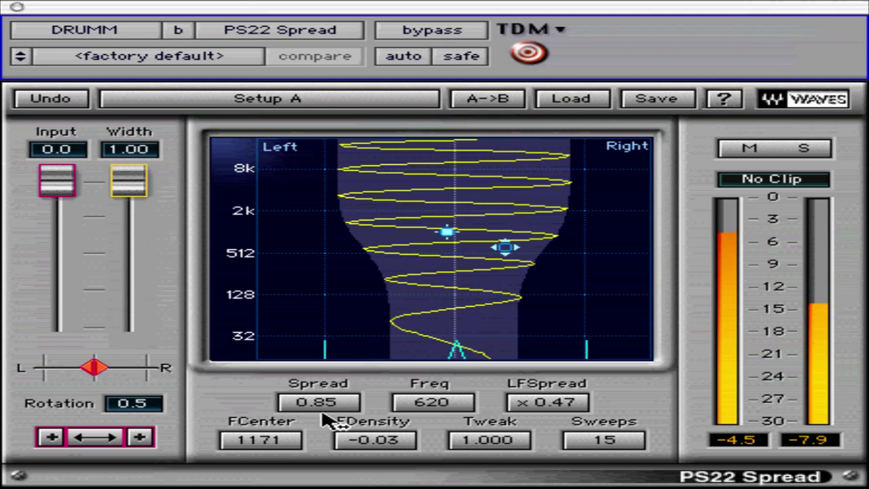
# - Set the Spread to 1.20, Freq to 3643 and LFSpread to x 2.15, and compare the sound with the effect bypassed
pyautogui.moveTo(321, 411)
pyautogui.mouseDown()
pyautogui.moveTo(1, 401)
pyautogui.moveTo(333, 402)
pyautogui.mouseUp()
pyautogui.moveTo(420, 411); pyautogui.dragTo(449, 334)
pyautogui.moveTo(567, 411); pyautogui.dragTo(781, 426)
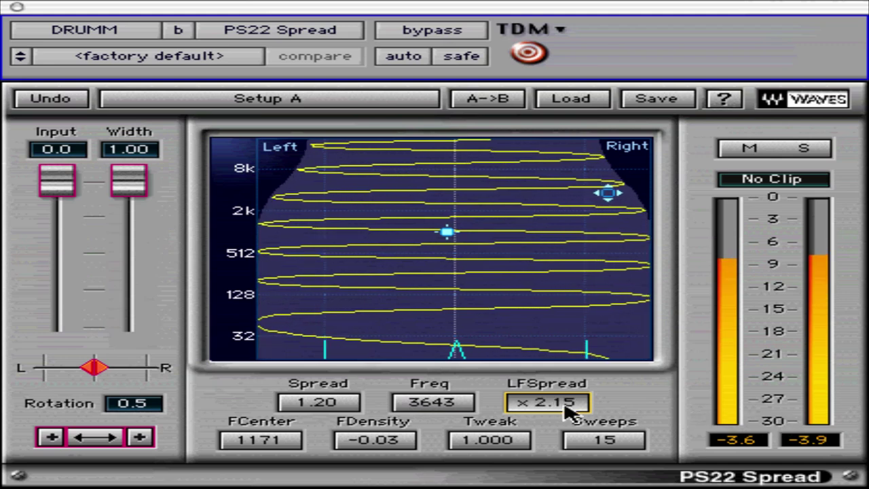
pyautogui.click(394, 33)
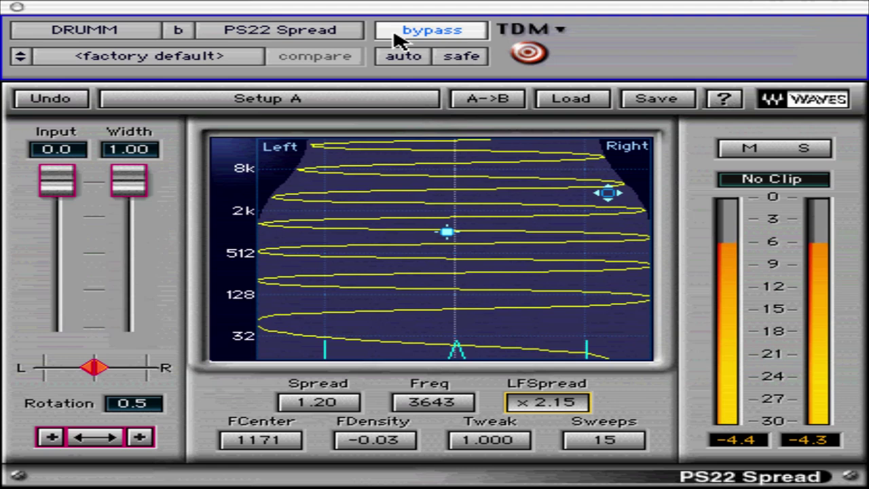
pyautogui.click(399, 34)
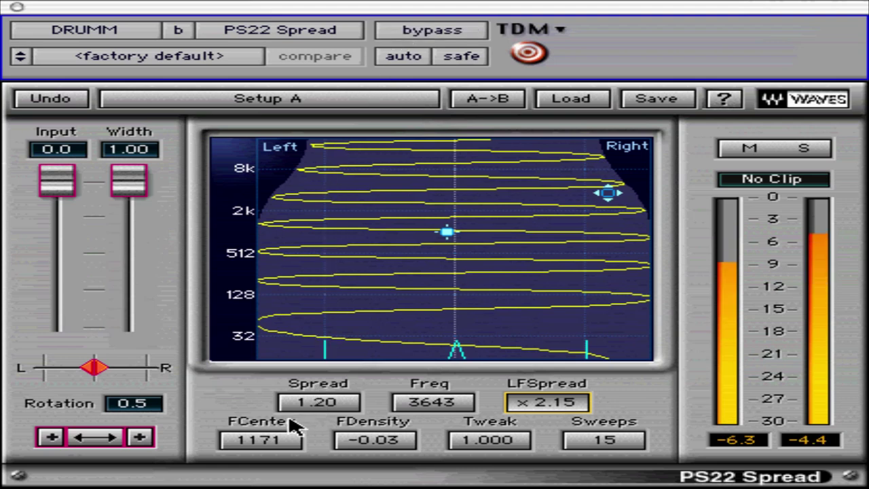
# - Lower the FCenter to 139 and the FDensity to -0.69
pyautogui.moveTo(272, 444); pyautogui.dragTo(476, 468)
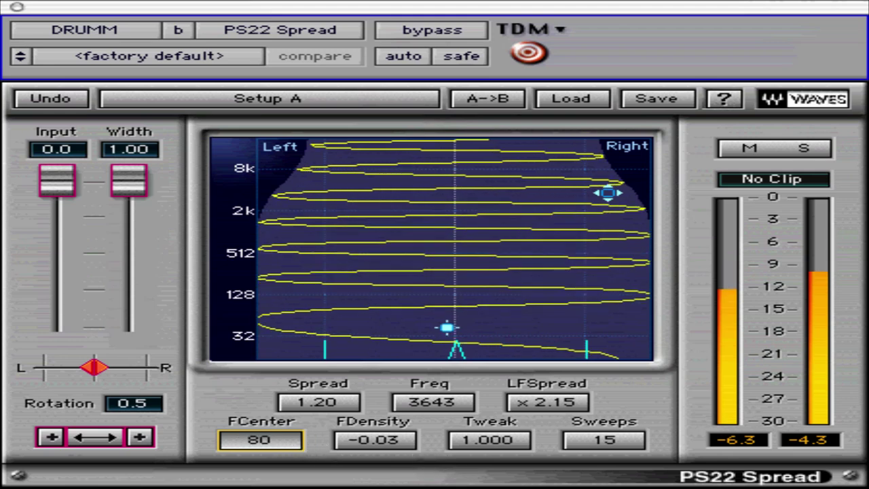
pyautogui.moveTo(446, 328)
pyautogui.mouseDown()
pyautogui.moveTo(451, 351)
pyautogui.moveTo(446, 306)
pyautogui.mouseUp()
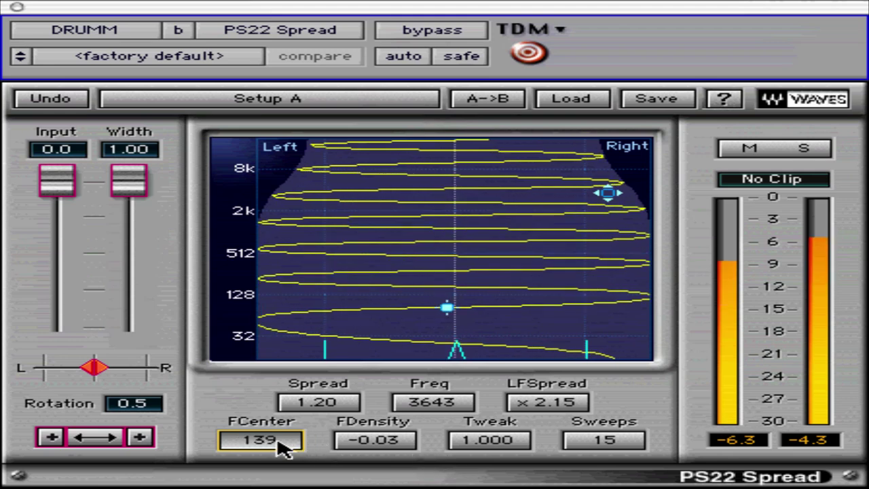
pyautogui.moveTo(392, 441)
pyautogui.mouseDown()
pyautogui.moveTo(215, 404)
pyautogui.moveTo(142, 374)
pyautogui.moveTo(24, 356)
pyautogui.moveTo(97, 359)
pyautogui.moveTo(54, 359)
pyautogui.moveTo(390, 445)
pyautogui.mouseUp()
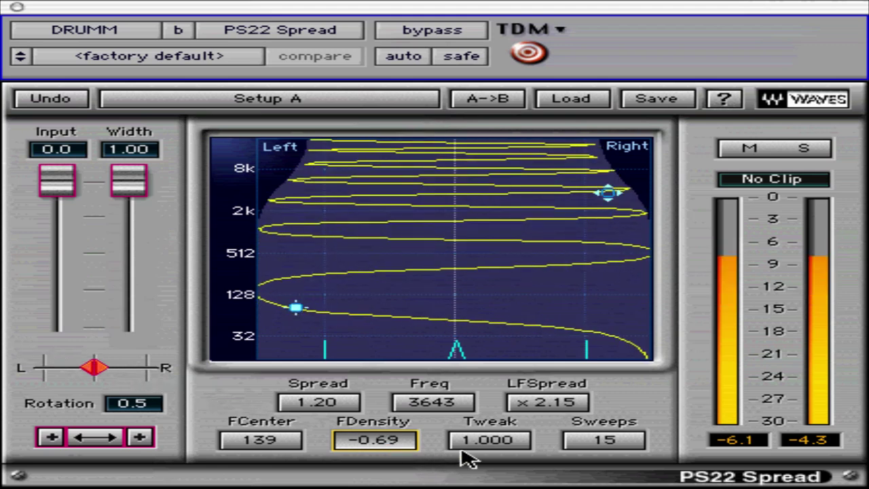
# - Set the Tweak to 0.114 and the Sweeps to 14, and compare the sound with the effect bypassed
pyautogui.moveTo(478, 445); pyautogui.dragTo(470, 462)
pyautogui.moveTo(583, 443); pyautogui.dragTo(646, 472)
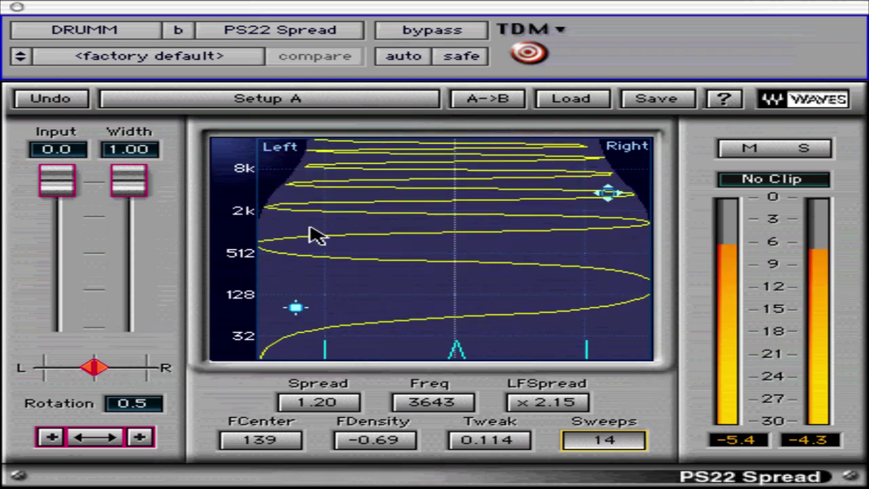
pyautogui.click(401, 35)
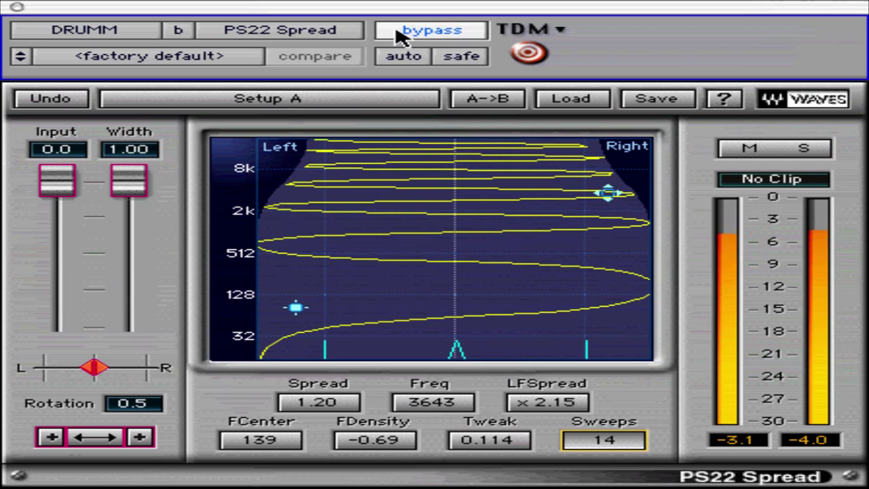
pyautogui.click(400, 34)
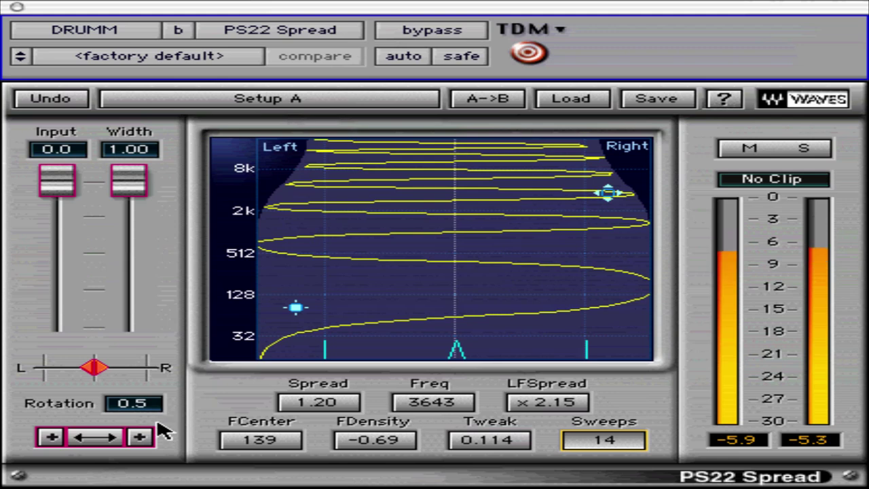
# - Try the right channel's polarity inversion and the left-right channel swap
pyautogui.click(142, 438)
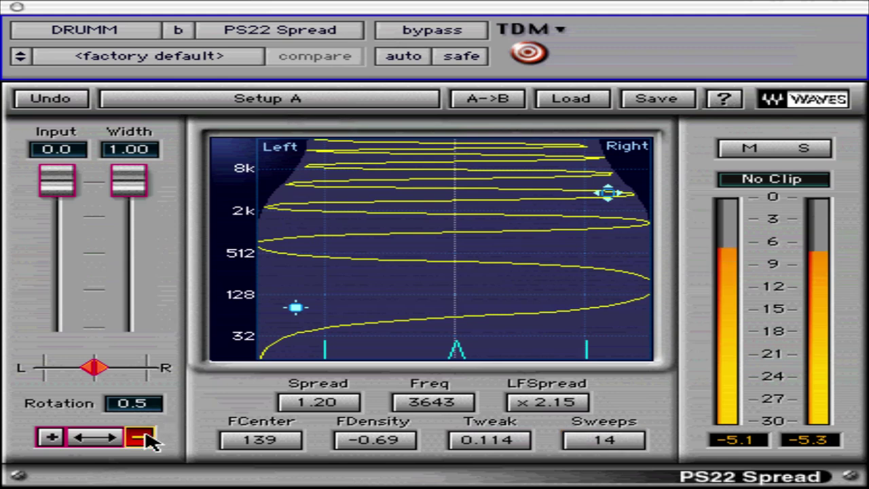
pyautogui.click(104, 443)
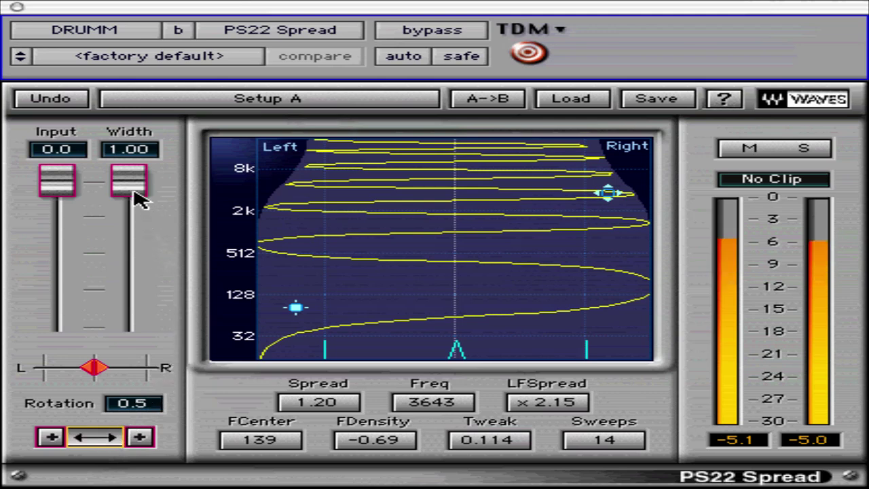
# - Reduce the Width to 0.00 and restore it to 1.00
pyautogui.moveTo(139, 198); pyautogui.dragTo(124, 439)
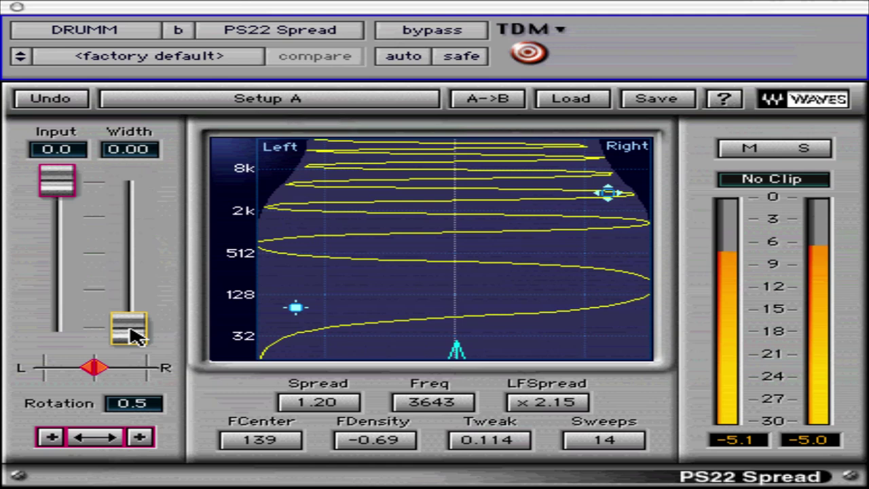
pyautogui.moveTo(135, 335); pyautogui.dragTo(136, 189)
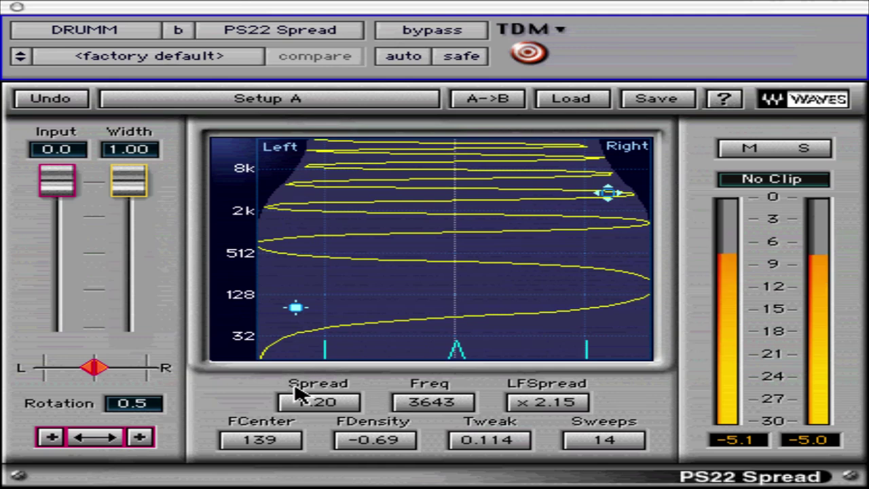
# - Reduce the Spread to 0.16, and raise the LFSpread to x 3.00 and the Sweeps to 22
pyautogui.moveTo(297, 395); pyautogui.dragTo(292, 482)
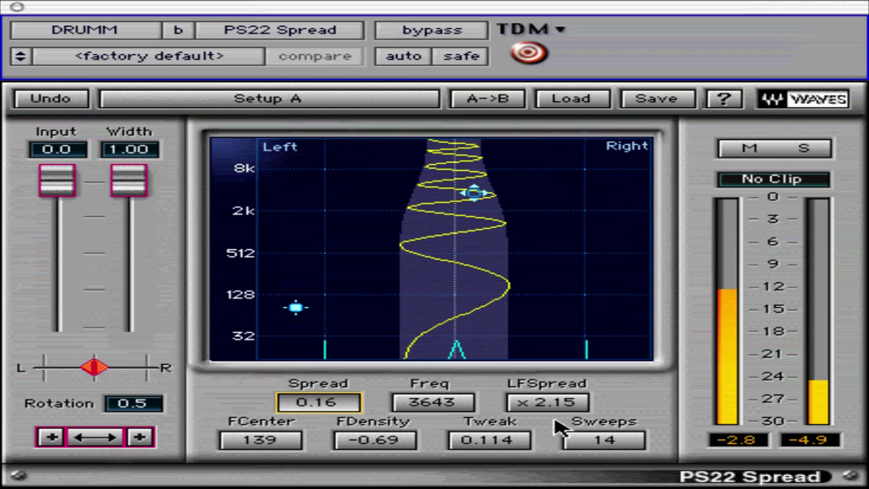
pyautogui.moveTo(562, 407); pyautogui.dragTo(781, 445)
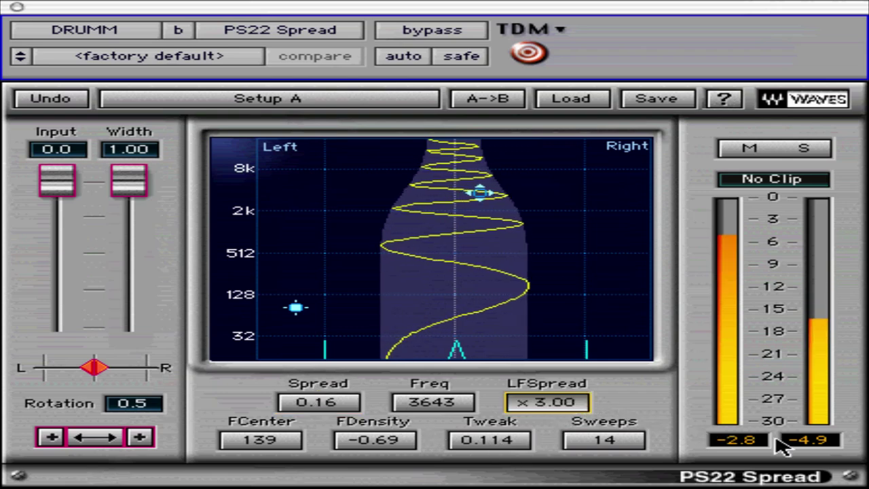
pyautogui.moveTo(586, 439); pyautogui.dragTo(589, 364)
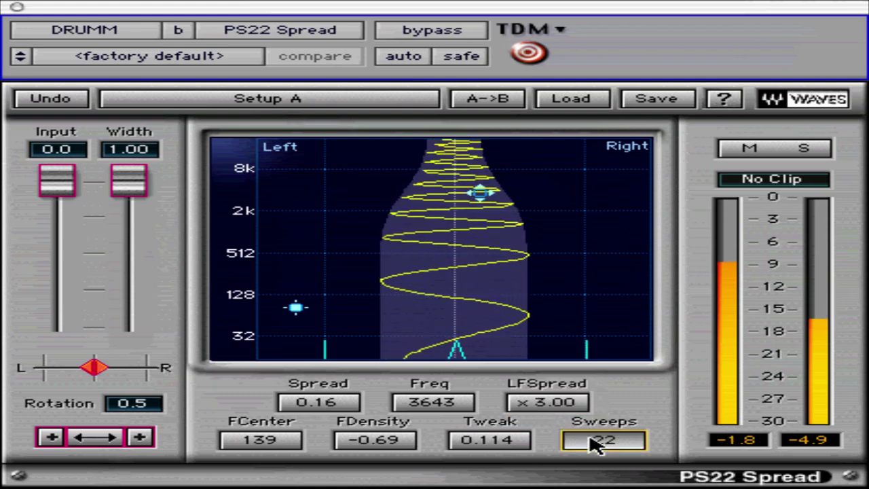